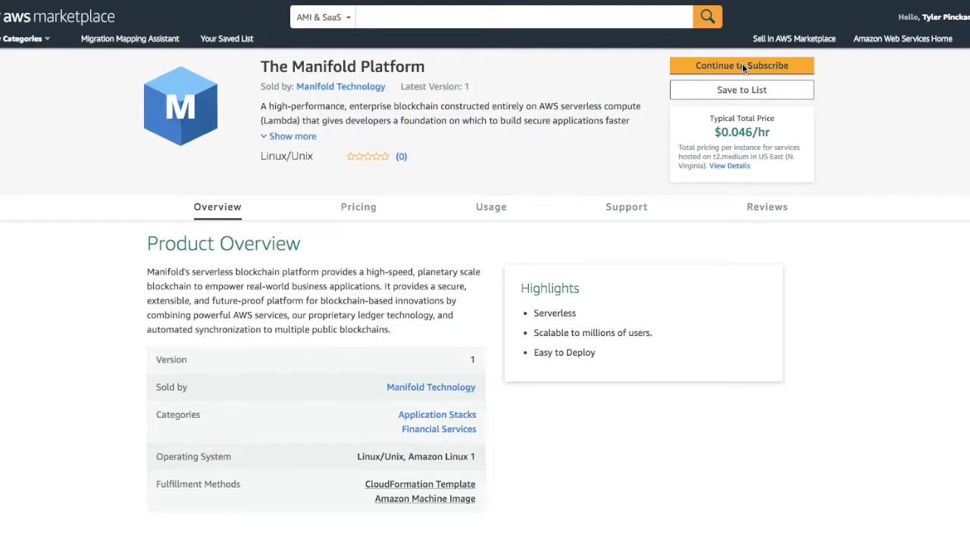
- Proceed through The Manifold Platform's subscription to its configuration and choose CloudFormation as the fulfillment option
{"action": "left_click", "coordinate": [742, 65]}
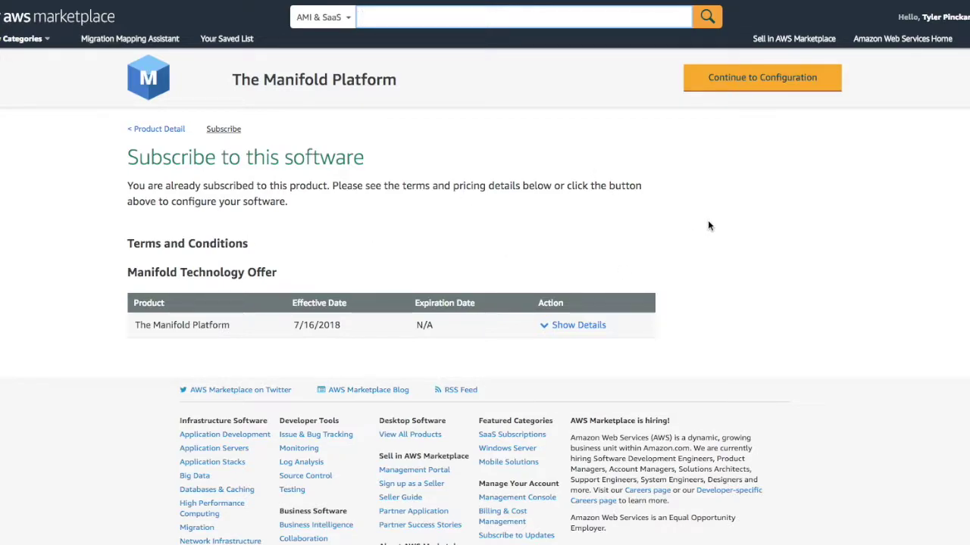
{"action": "left_click", "coordinate": [761, 78]}
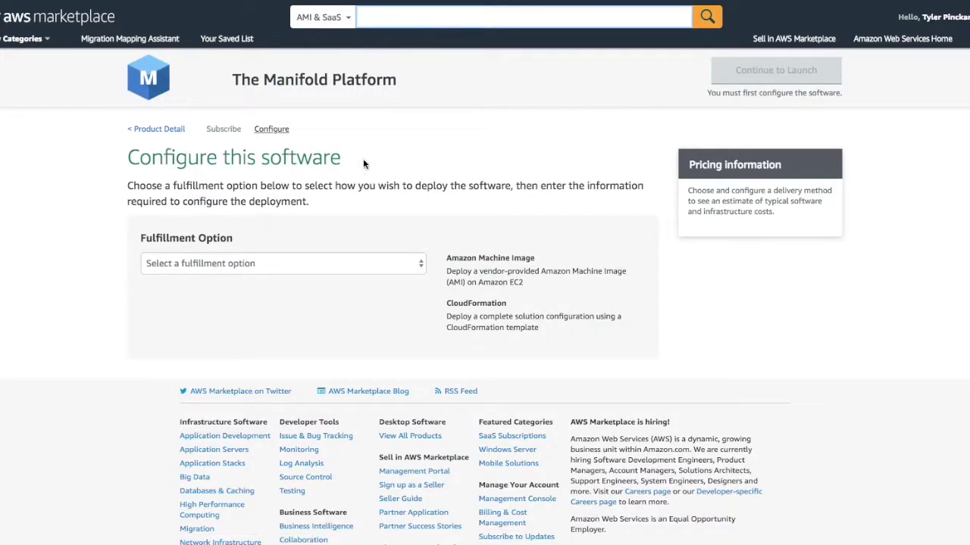
{"action": "left_click", "coordinate": [346, 264]}
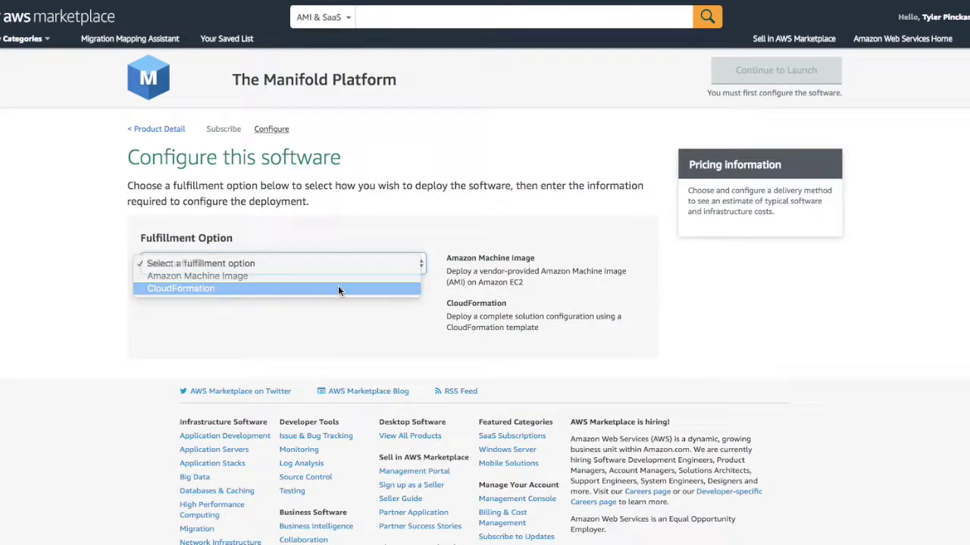
{"action": "left_click", "coordinate": [337, 288]}
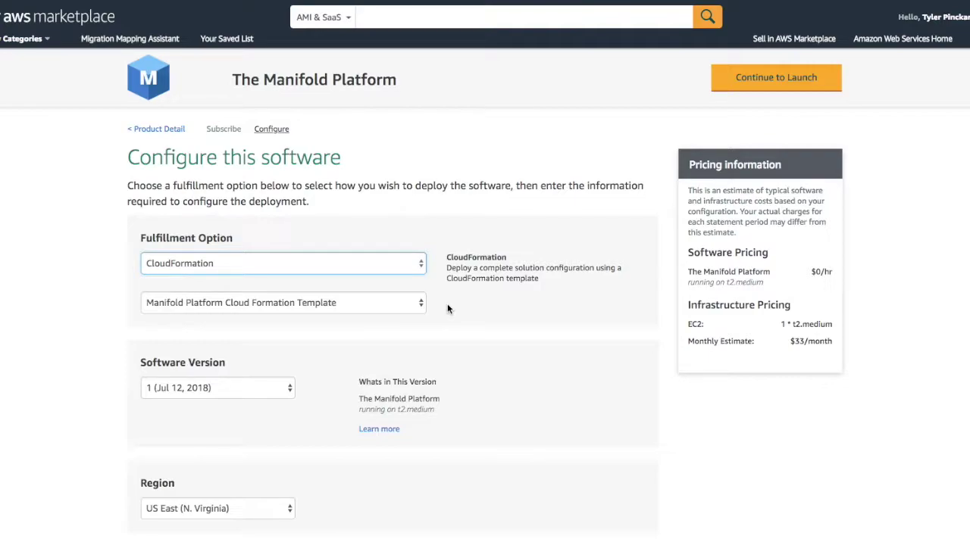
- Keep software version 1 (Jul 12, 2018) and set the deployment region to US East (Ohio)
{"action": "scroll", "coordinate": [447, 307], "scroll_direction": "down", "scroll_amount": 3}
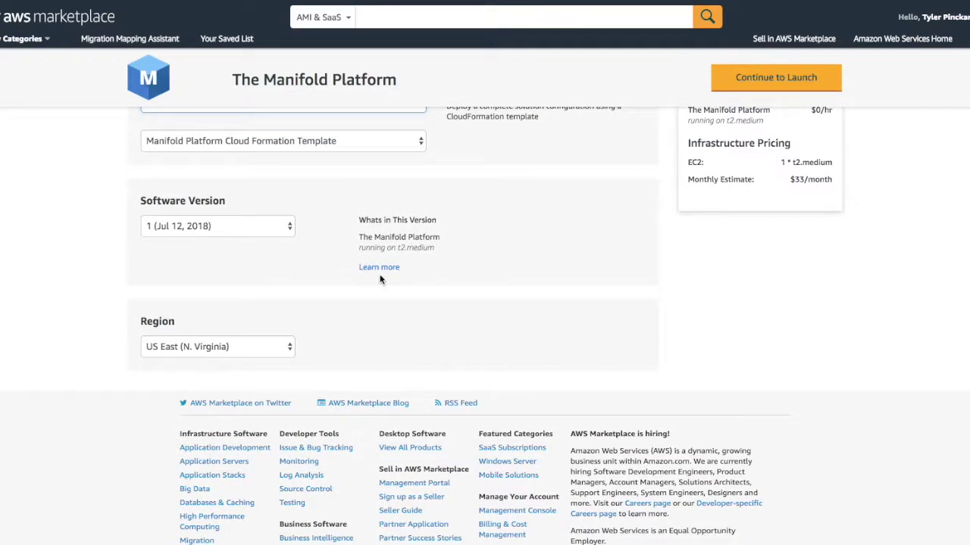
{"action": "left_click", "coordinate": [186, 226]}
{"action": "left_click", "coordinate": [210, 225]}
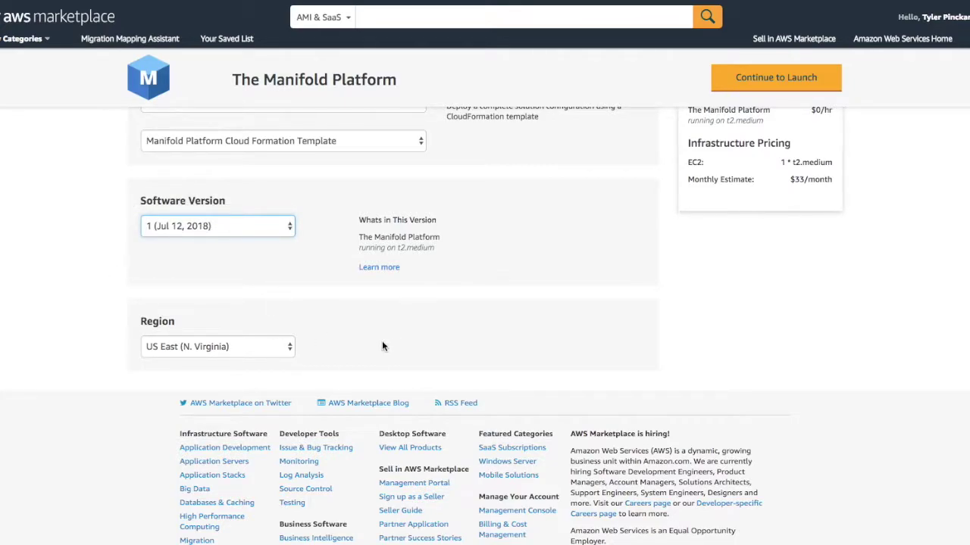
{"action": "left_click", "coordinate": [257, 346]}
{"action": "left_click", "coordinate": [258, 358]}
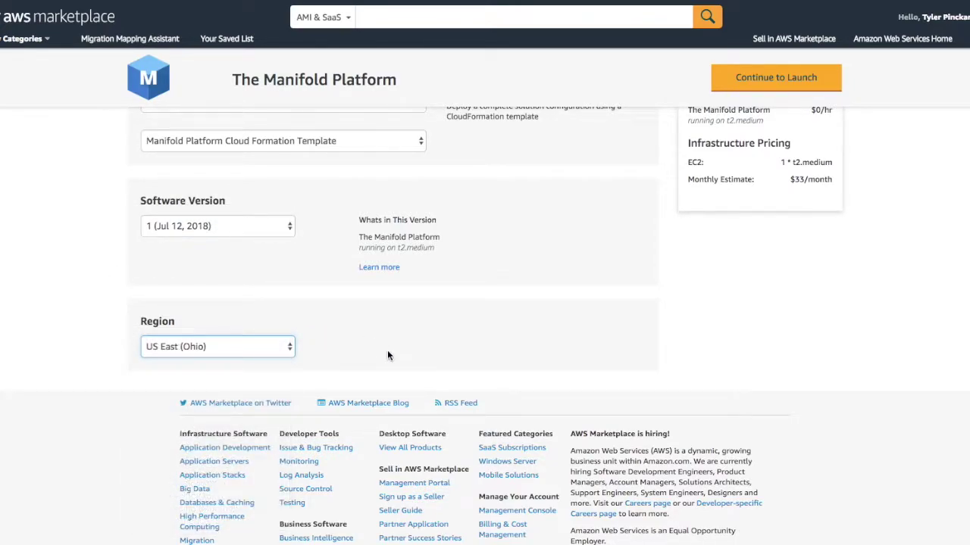
{"action": "scroll", "coordinate": [387, 355], "scroll_direction": "up", "scroll_amount": 3}
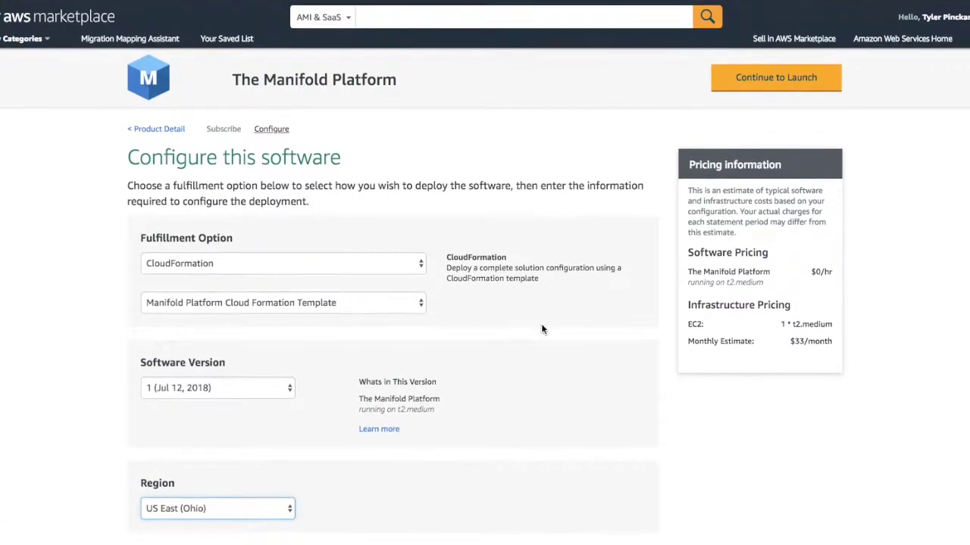
- Launch the configured software through CloudFormation and accept the prefilled Amazon S3 template URL for the new stack
{"action": "left_click", "coordinate": [775, 77]}
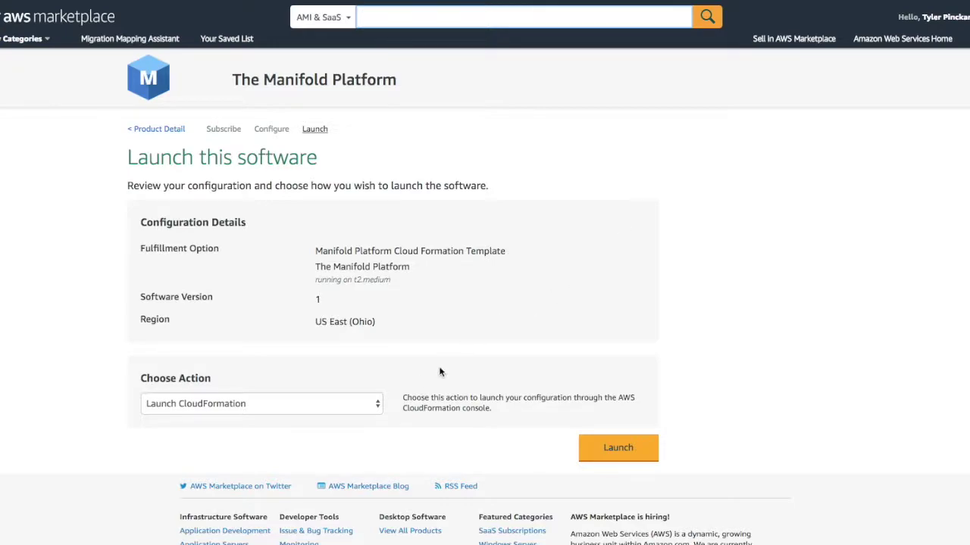
{"action": "left_click", "coordinate": [606, 448]}
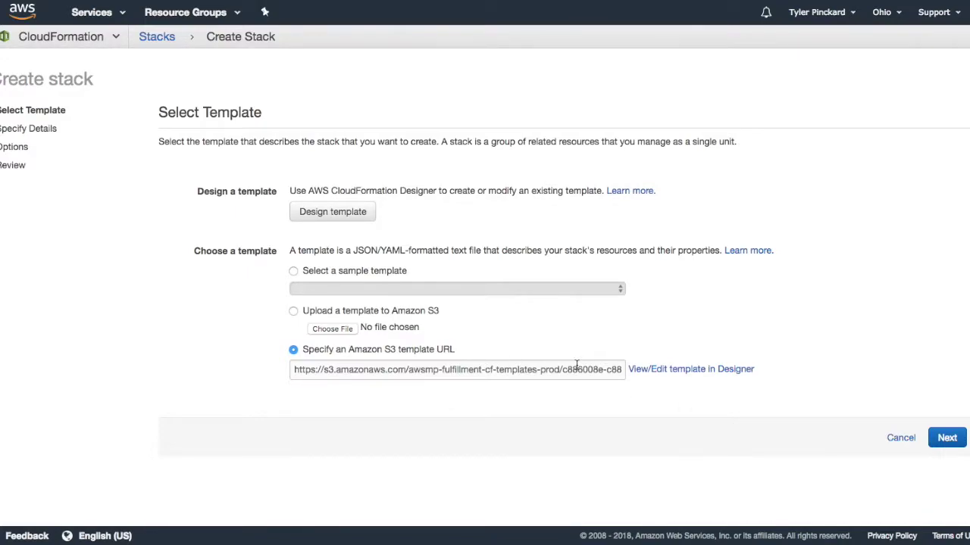
{"action": "left_click", "coordinate": [947, 438]}
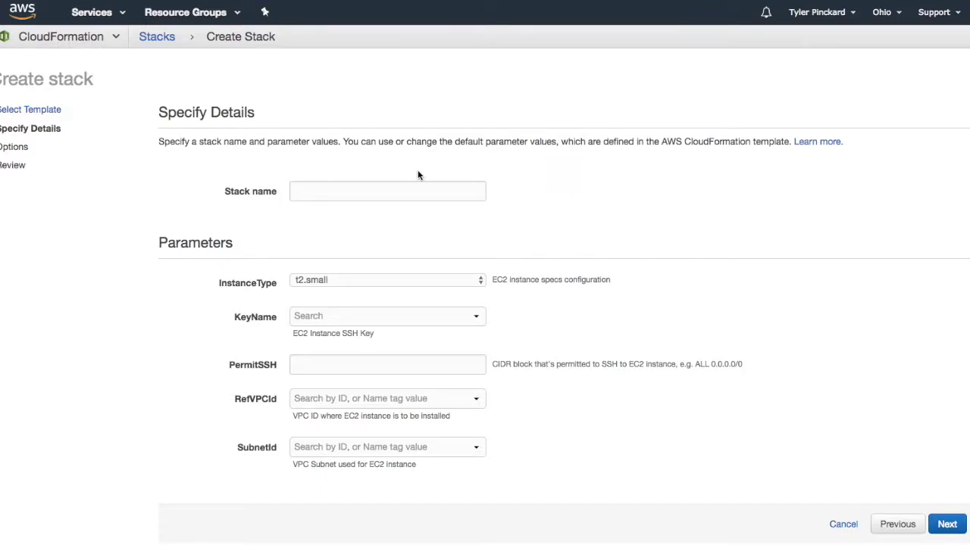
- Name the stack mlp-s-launcher and set its instance type to t2.medium
{"action": "left_click", "coordinate": [332, 189]}
{"action": "type", "text": "mlp-s"}
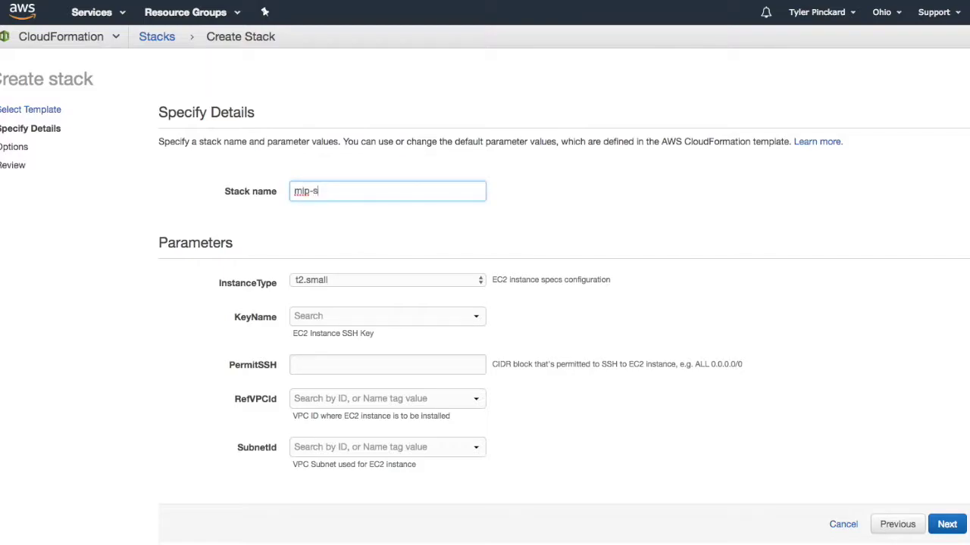
{"action": "type", "text": "-launcher"}
{"action": "left_click", "coordinate": [339, 281]}
{"action": "left_click", "coordinate": [344, 292]}
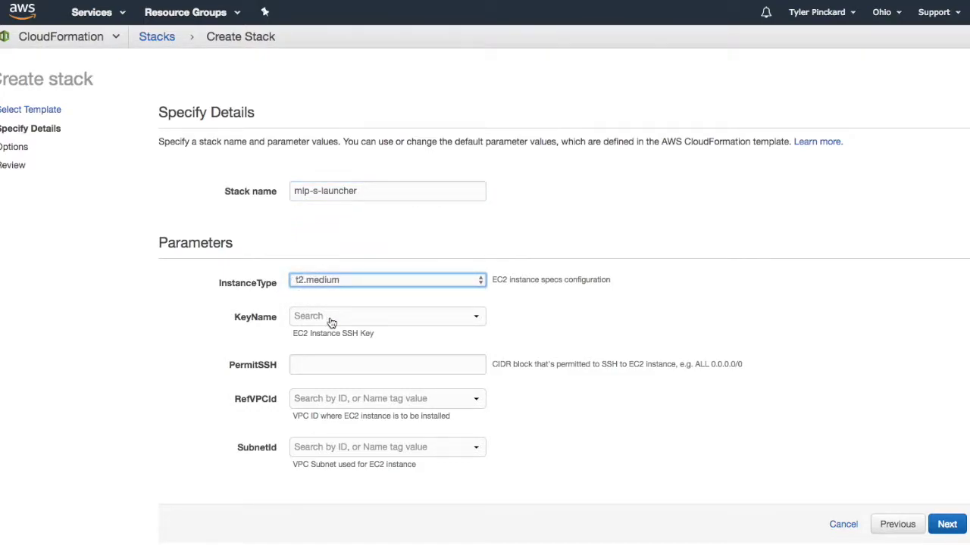
- Choose serverless-testing as the stack's SSH key name and set the permitted SSH CIDR block to 0.0.0.0/0
{"action": "left_click", "coordinate": [330, 316]}
{"action": "left_click", "coordinate": [326, 343]}
{"action": "left_click", "coordinate": [331, 364]}
{"action": "left_click_drag", "start_coordinate": [710, 364], "coordinate": [749, 369]}
{"action": "key", "text": "super+c"}
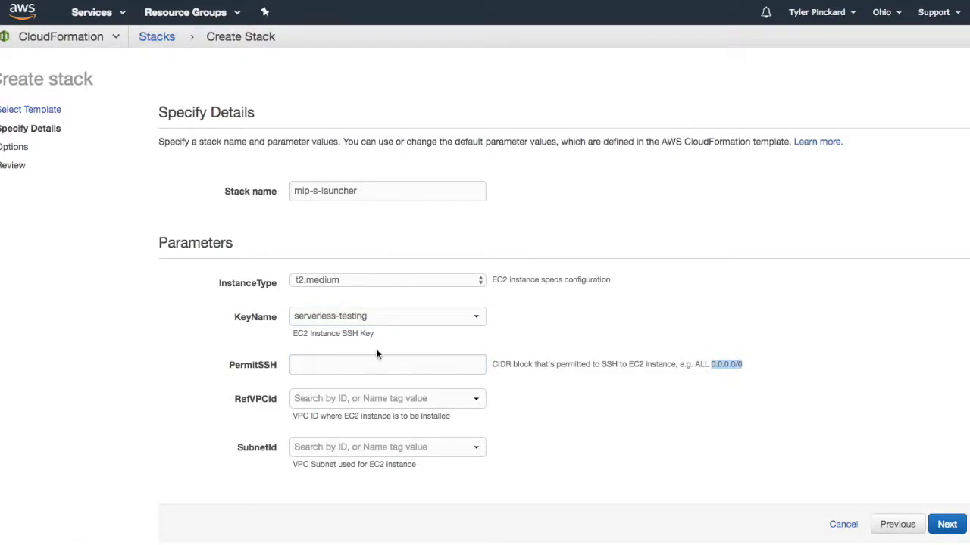
{"action": "left_click", "coordinate": [343, 366]}
{"action": "key", "text": "super+v"}
{"action": "left_click", "coordinate": [567, 404]}
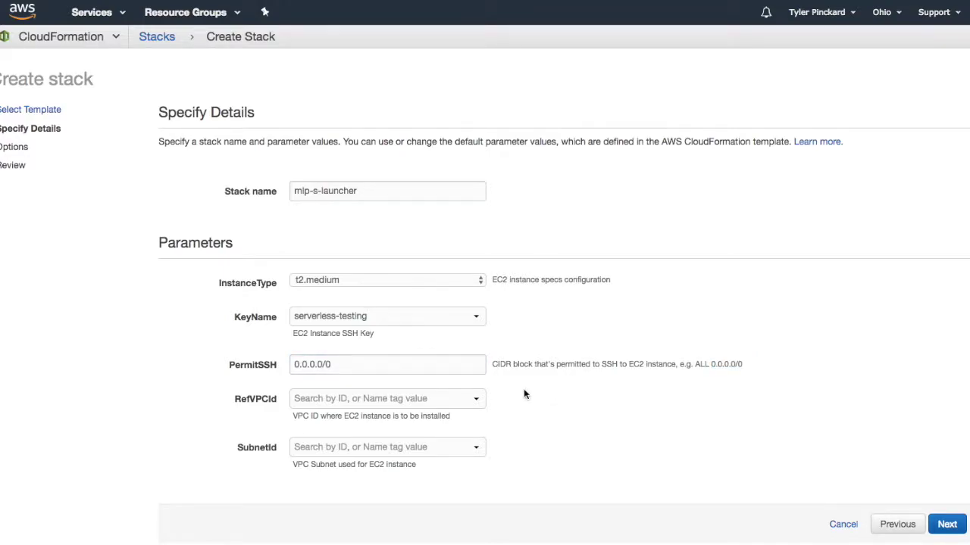
- Assign VPC vpc-48da5320 (172.31.0.0/16) and subnet-6882b325 (172.31.32.0/20) to the stack and continue to the stack options
{"action": "scroll", "coordinate": [523, 394], "scroll_direction": "down", "scroll_amount": 1}
{"action": "left_click", "coordinate": [449, 368]}
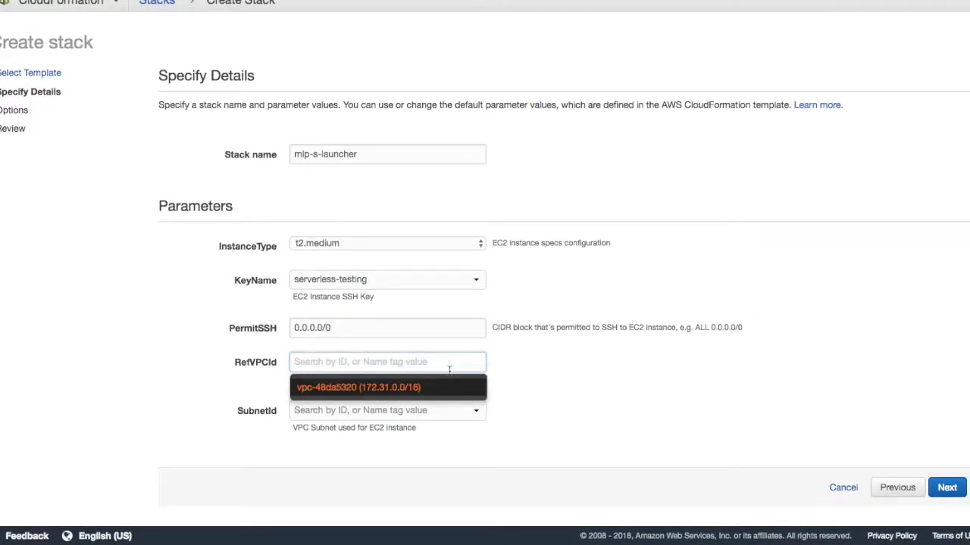
{"action": "left_click", "coordinate": [435, 387]}
{"action": "left_click", "coordinate": [416, 414]}
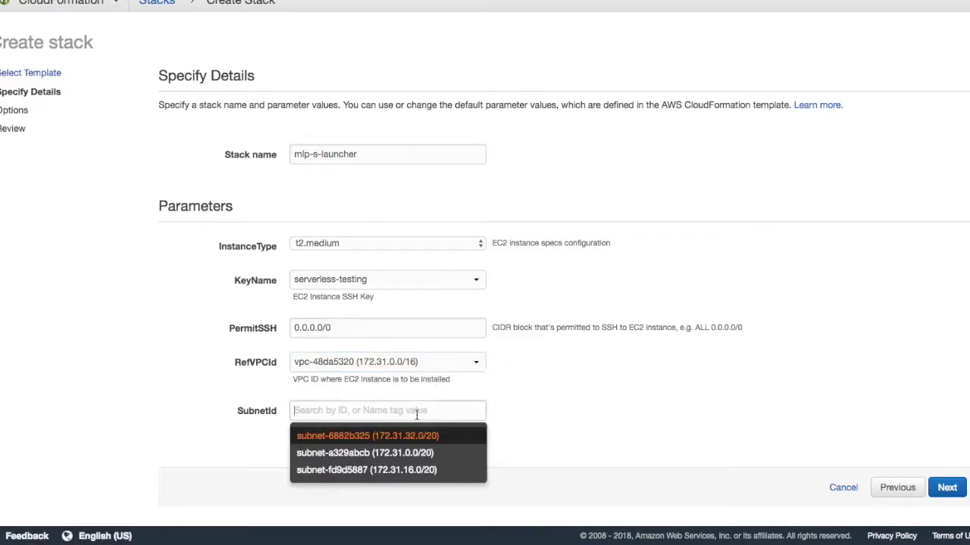
{"action": "left_click", "coordinate": [409, 435]}
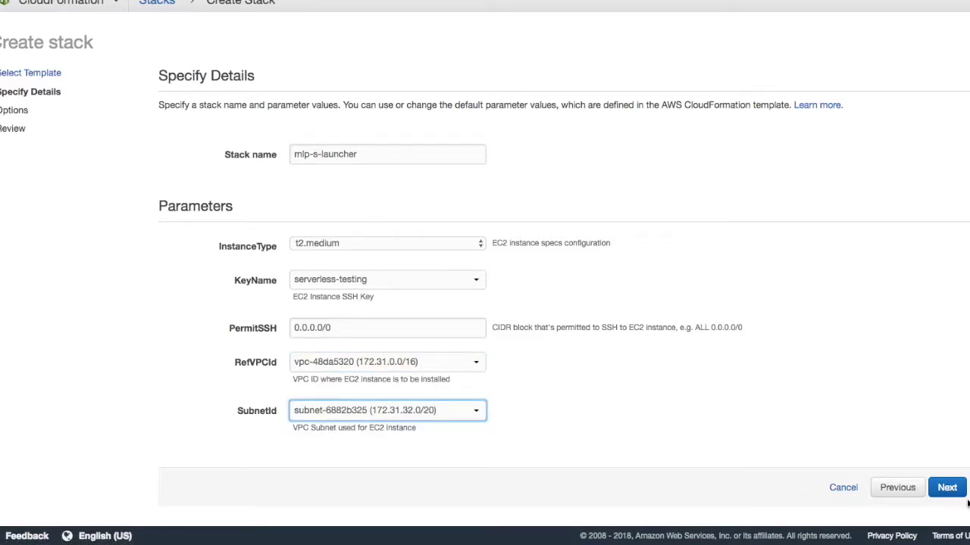
{"action": "left_click", "coordinate": [947, 487]}
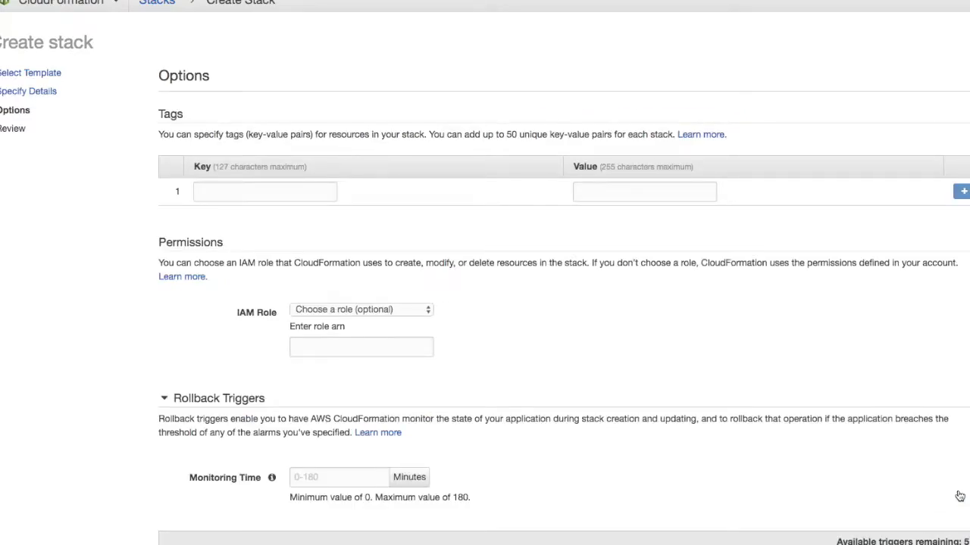
- Keep the default stack options, acknowledge that CloudFormation might create IAM resources, and create the stack
{"action": "scroll", "coordinate": [393, 106], "scroll_direction": "down", "scroll_amount": 5}
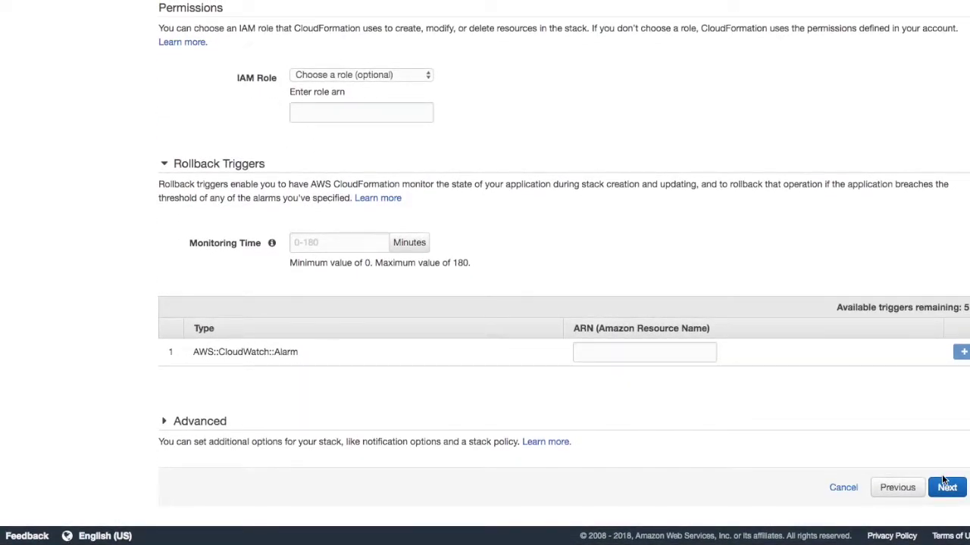
{"action": "left_click", "coordinate": [944, 481]}
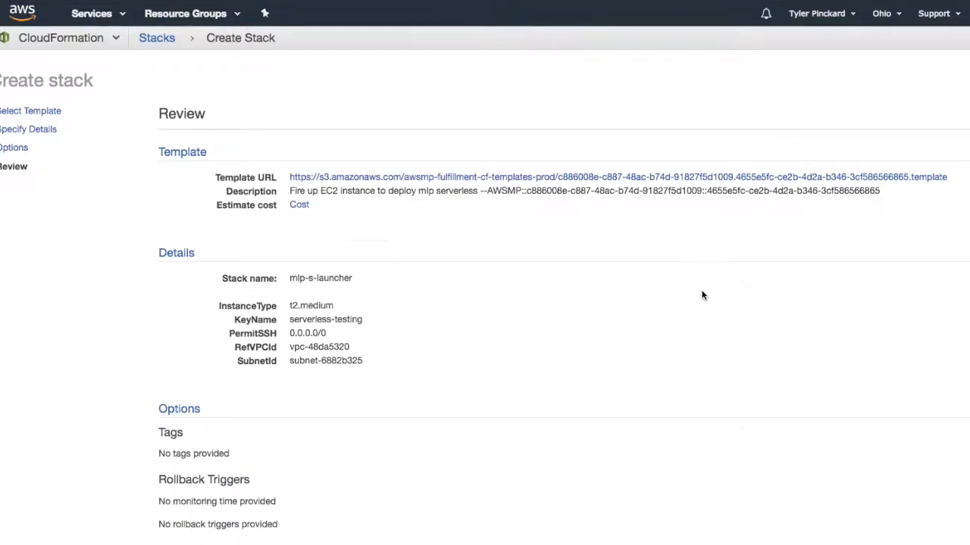
{"action": "scroll", "coordinate": [702, 296], "scroll_direction": "down", "scroll_amount": 1}
{"action": "scroll", "coordinate": [703, 296], "scroll_direction": "down", "scroll_amount": 5}
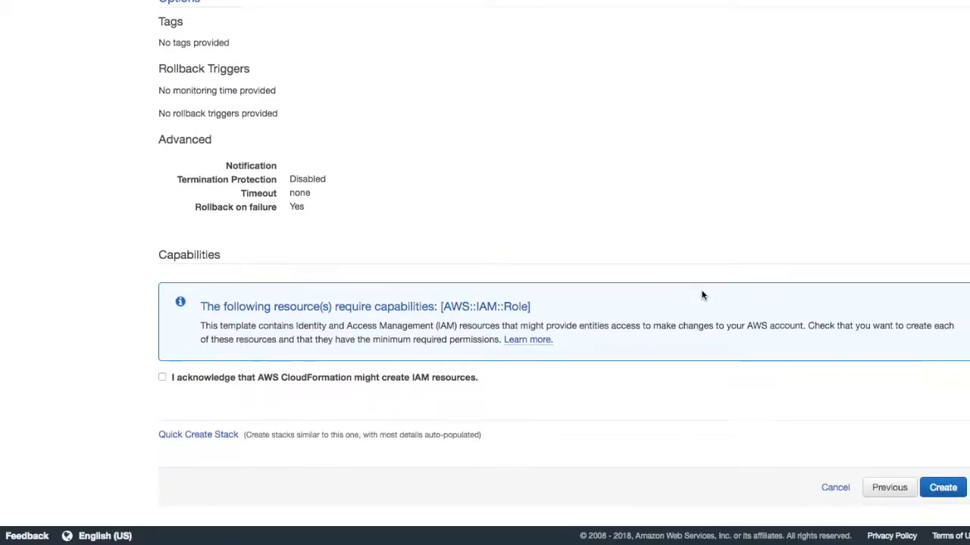
{"action": "left_click", "coordinate": [162, 378]}
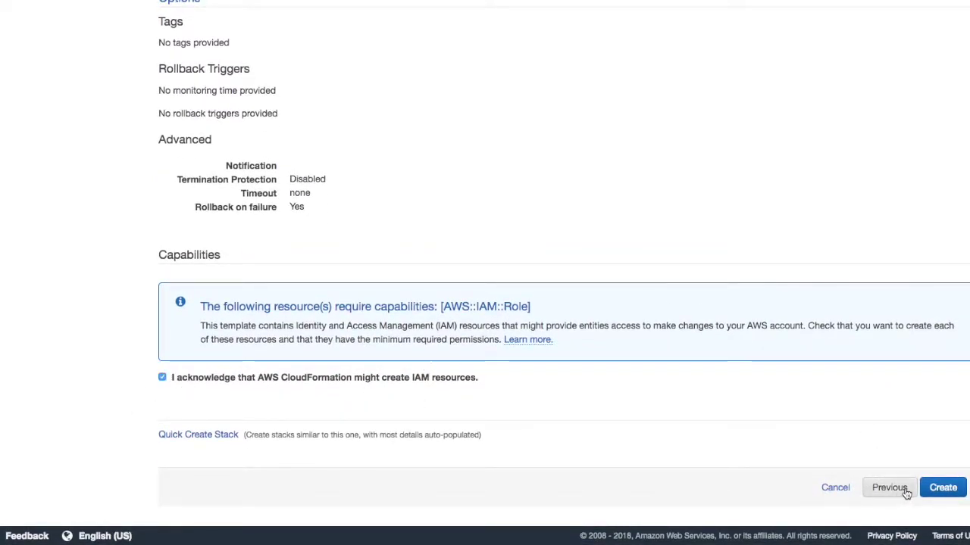
{"action": "left_click", "coordinate": [961, 488]}
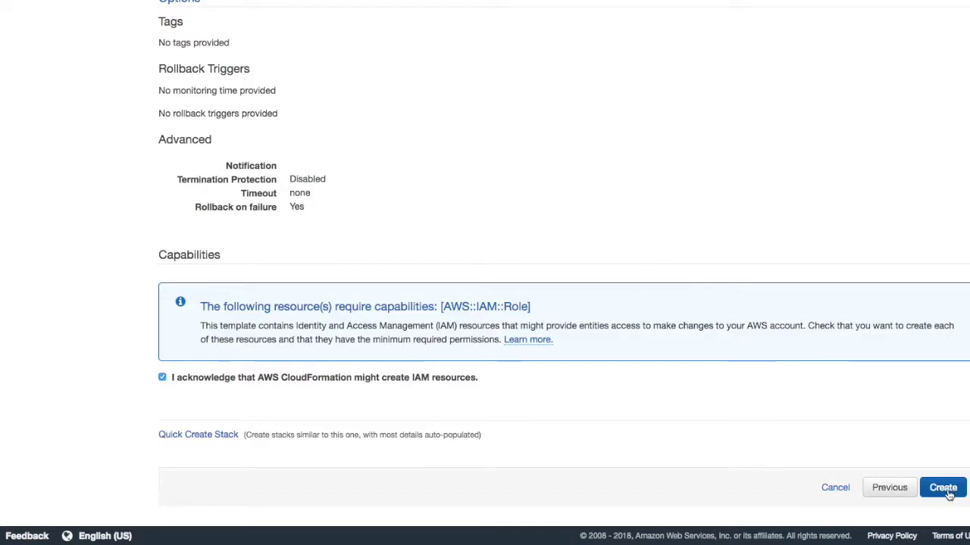
{"action": "left_click", "coordinate": [945, 492]}
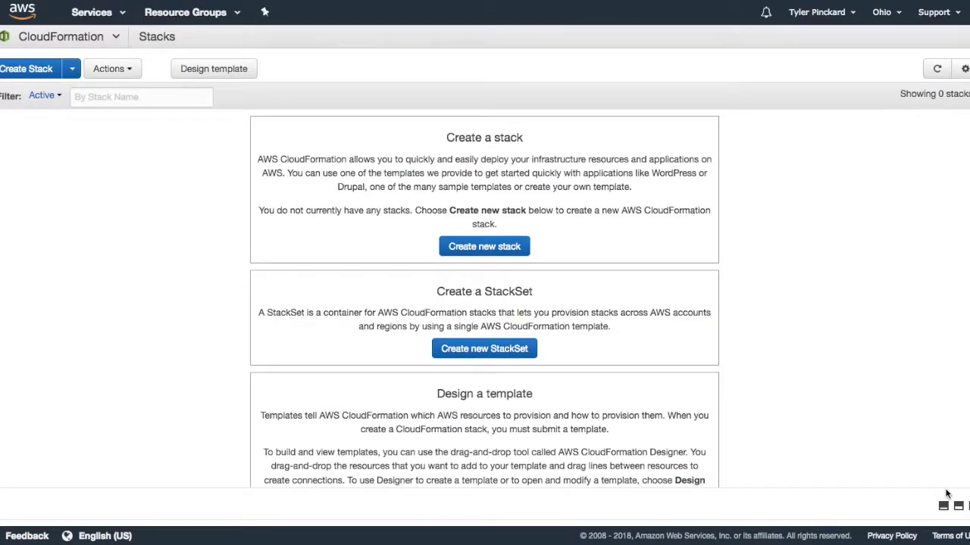
- Refresh the stack list and open the mlp-s-launcher stack's details to examine its creation events
{"action": "left_click", "coordinate": [936, 69]}
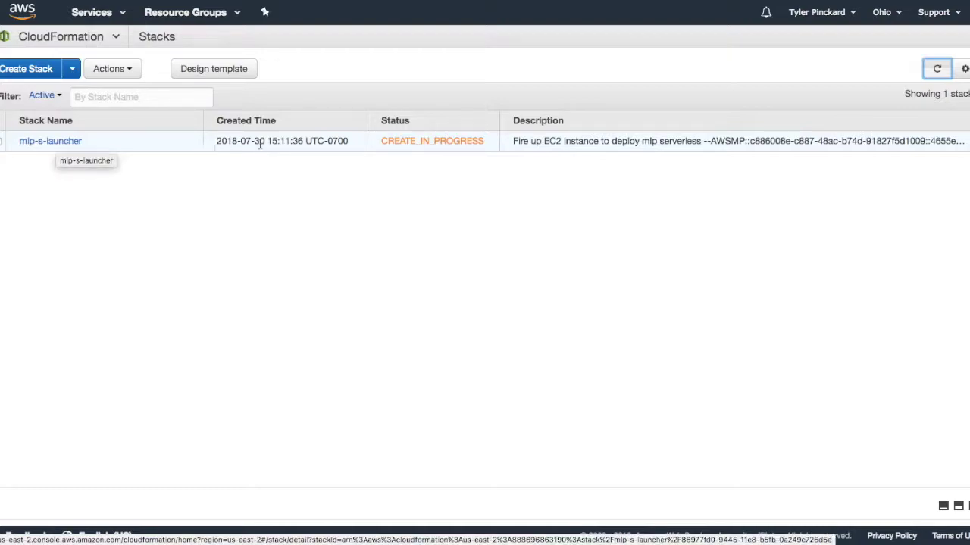
{"action": "left_click", "coordinate": [2, 144]}
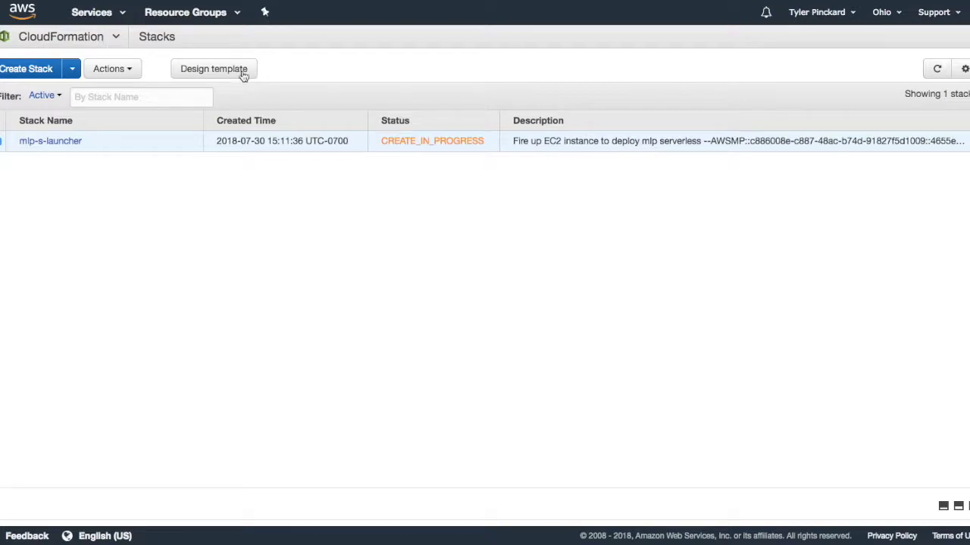
{"action": "left_click", "coordinate": [415, 144]}
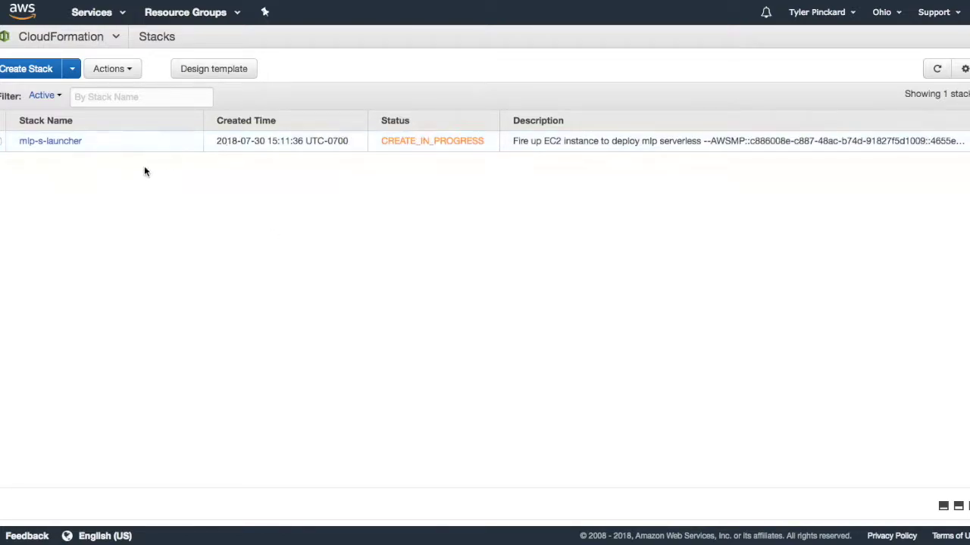
{"action": "left_click", "coordinate": [53, 142]}
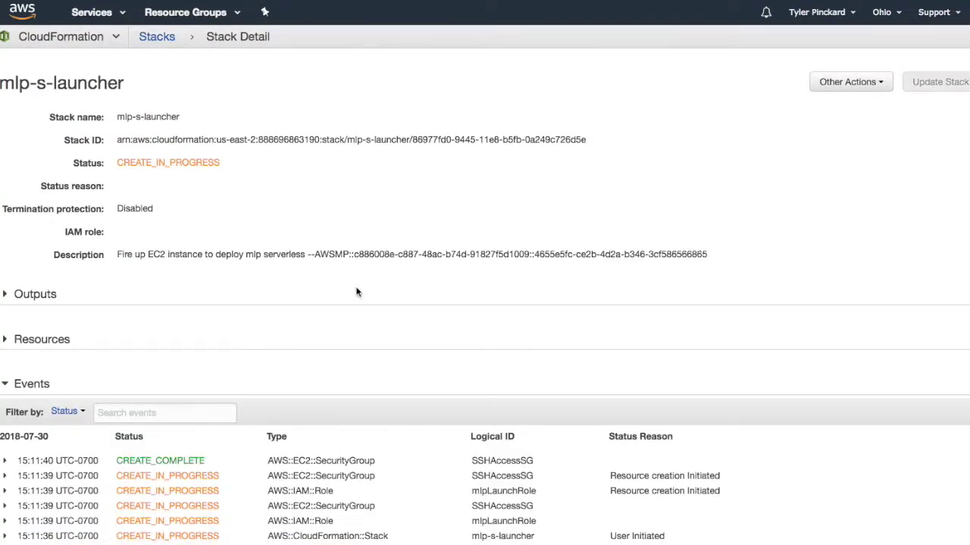
{"action": "scroll", "coordinate": [357, 296], "scroll_direction": "down", "scroll_amount": 5}
{"action": "scroll", "coordinate": [357, 297], "scroll_direction": "up", "scroll_amount": 5}
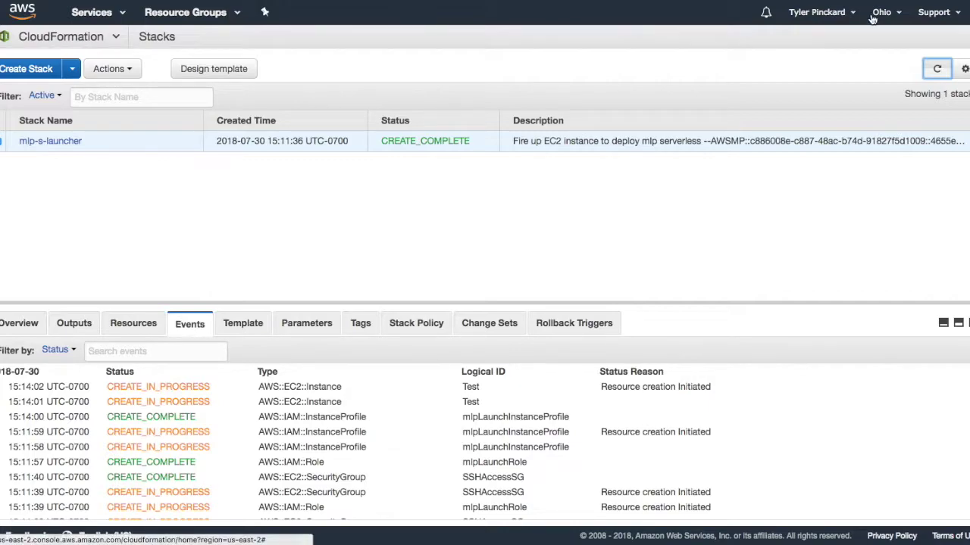
- Switch to the EC2 instances list, refresh it, and select the newly launched t2.medium instance
{"action": "left_click", "coordinate": [939, 71]}
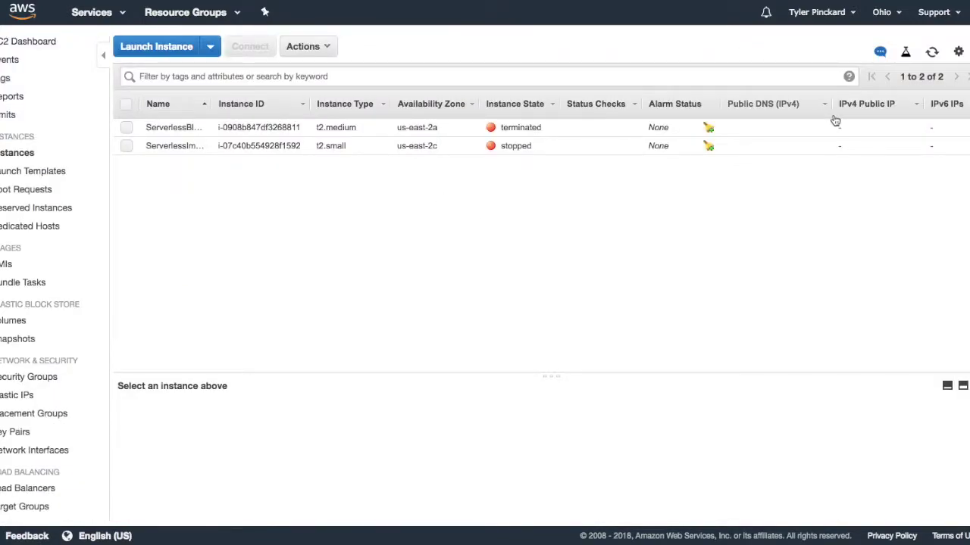
{"action": "left_click", "coordinate": [931, 53]}
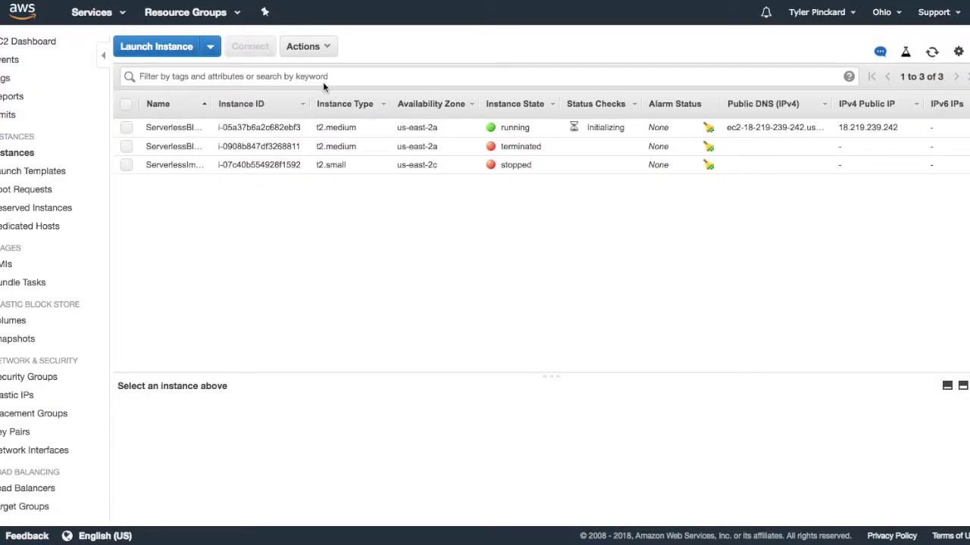
{"action": "left_click", "coordinate": [161, 127]}
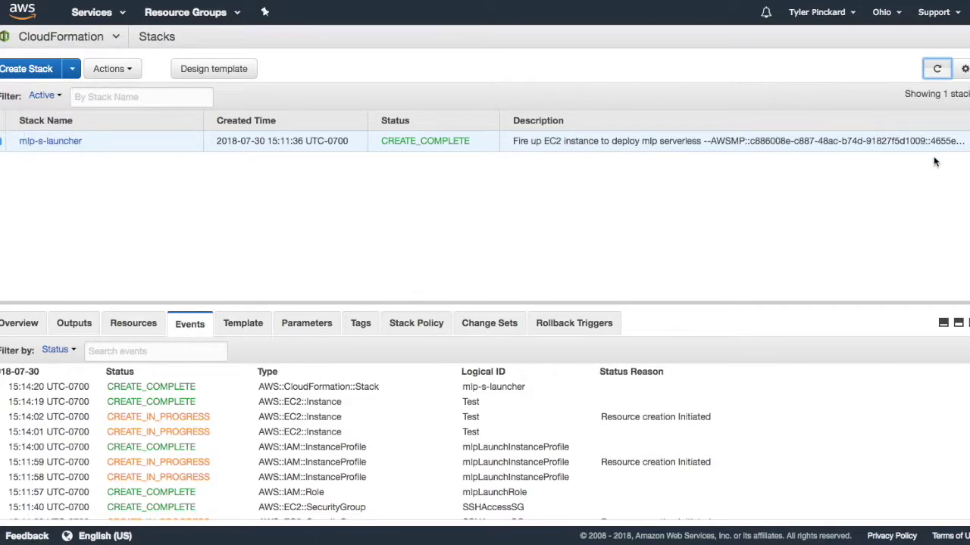
- Return to the CloudFormation stack list and refresh it to check the progress of the mlp-serverless stack
{"action": "left_click", "coordinate": [937, 69]}
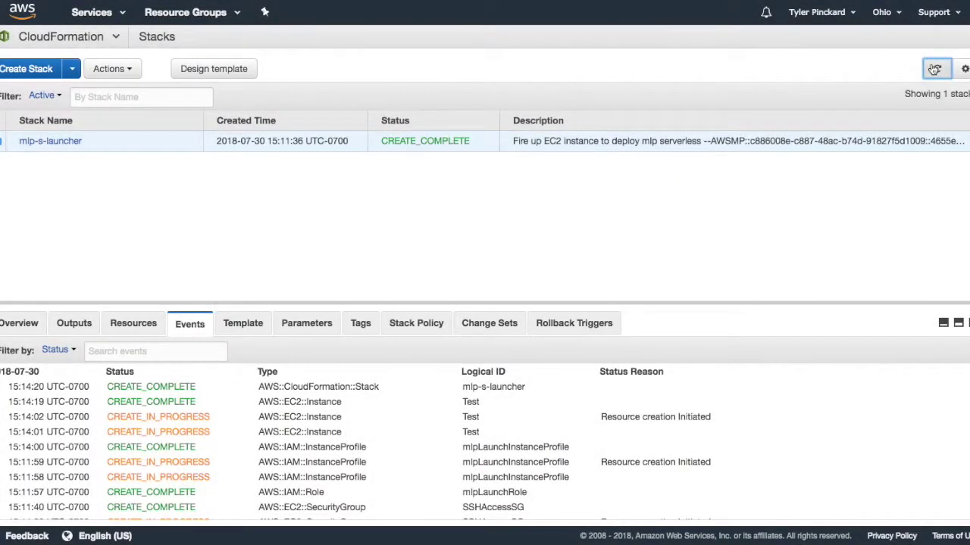
{"action": "left_click", "coordinate": [935, 69]}
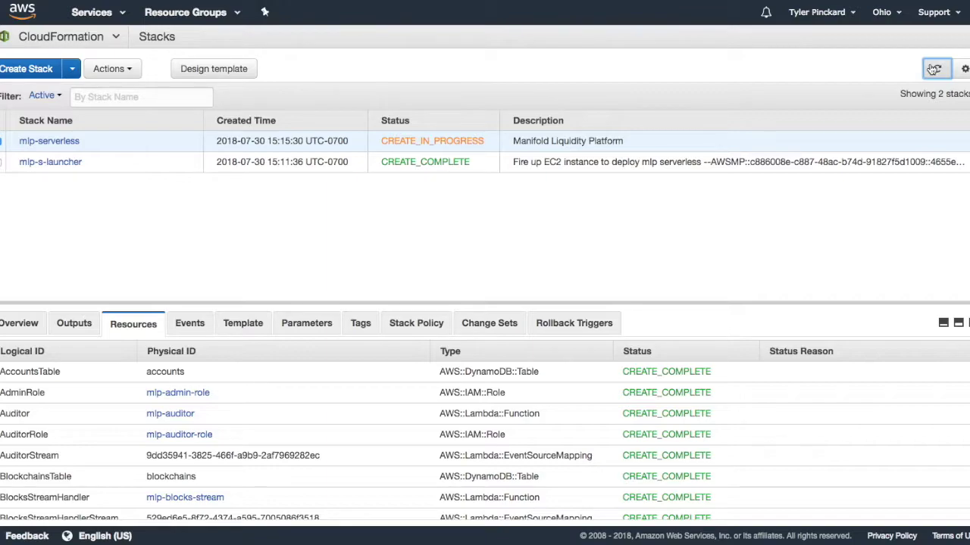
- Recheck the mlp-serverless stack's status and delete the mlp-s-launcher stack, refreshing the stack list to follow the deletion
{"action": "left_click", "coordinate": [933, 69]}
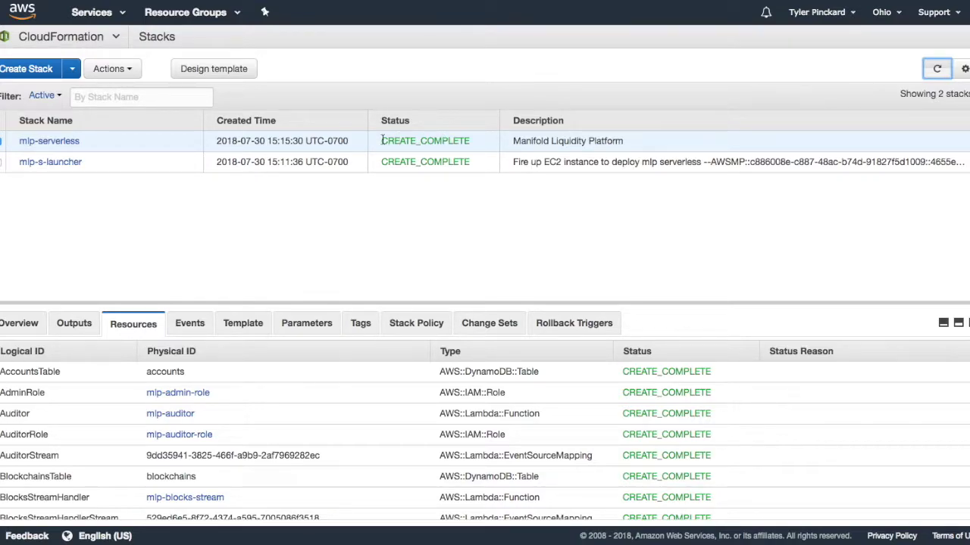
{"action": "left_click", "coordinate": [137, 164]}
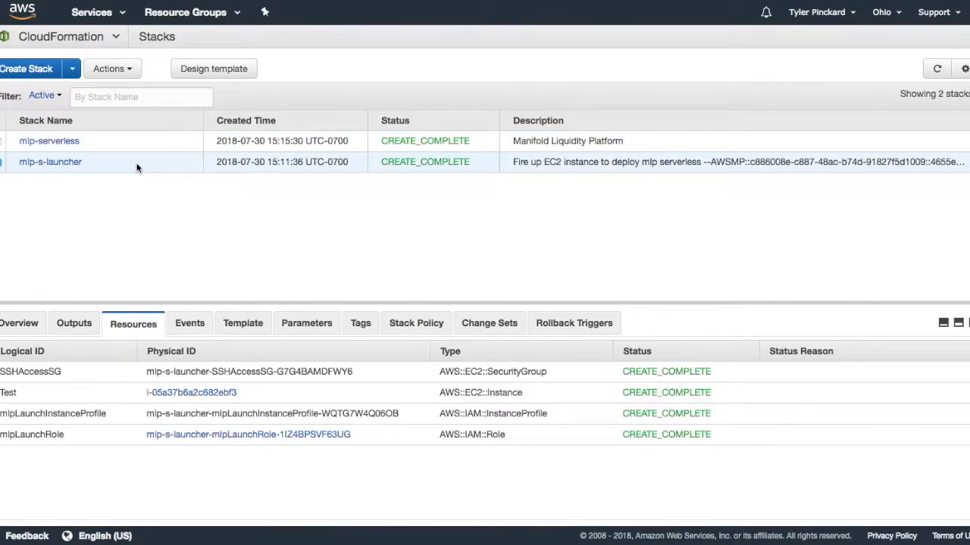
{"action": "right_click", "coordinate": [137, 168]}
{"action": "left_click", "coordinate": [59, 220]}
{"action": "right_click", "coordinate": [139, 160]}
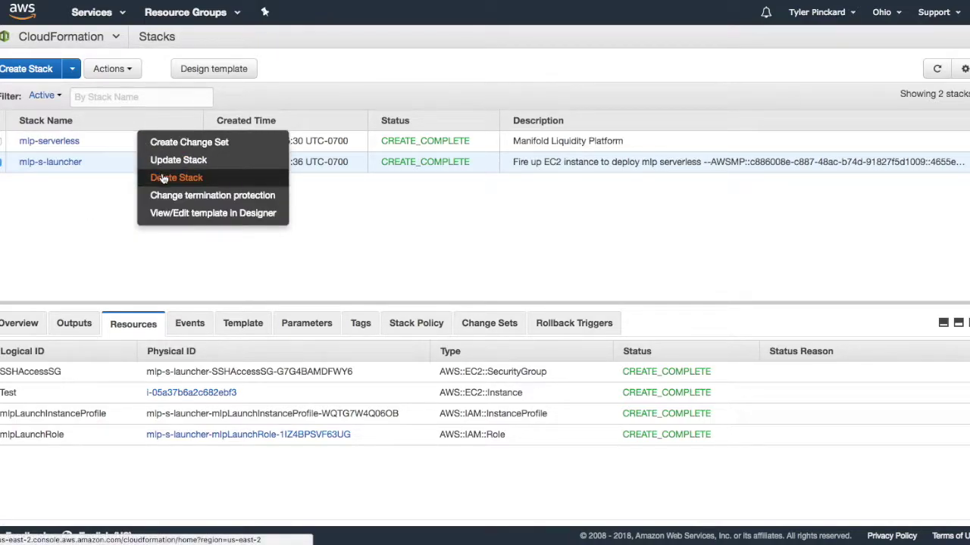
{"action": "left_click", "coordinate": [162, 178]}
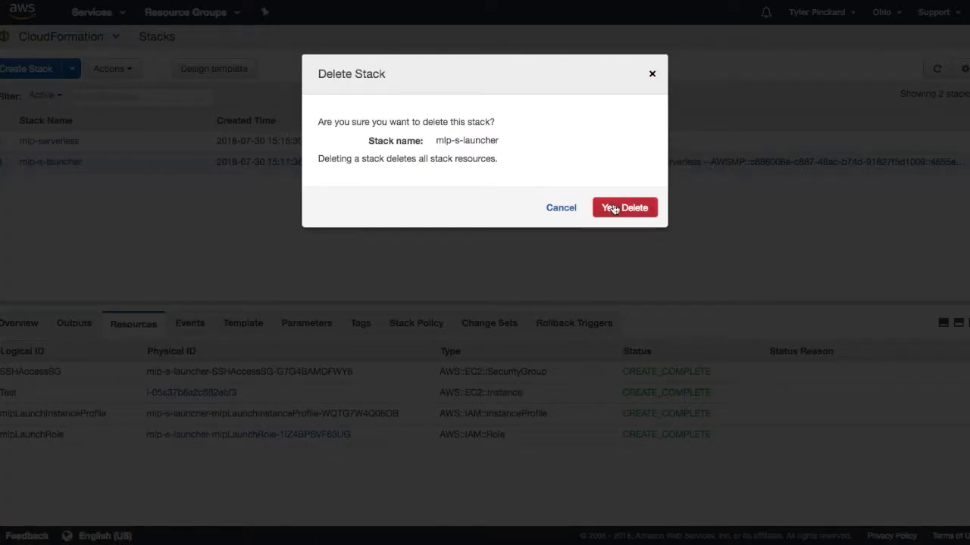
{"action": "left_click", "coordinate": [612, 208]}
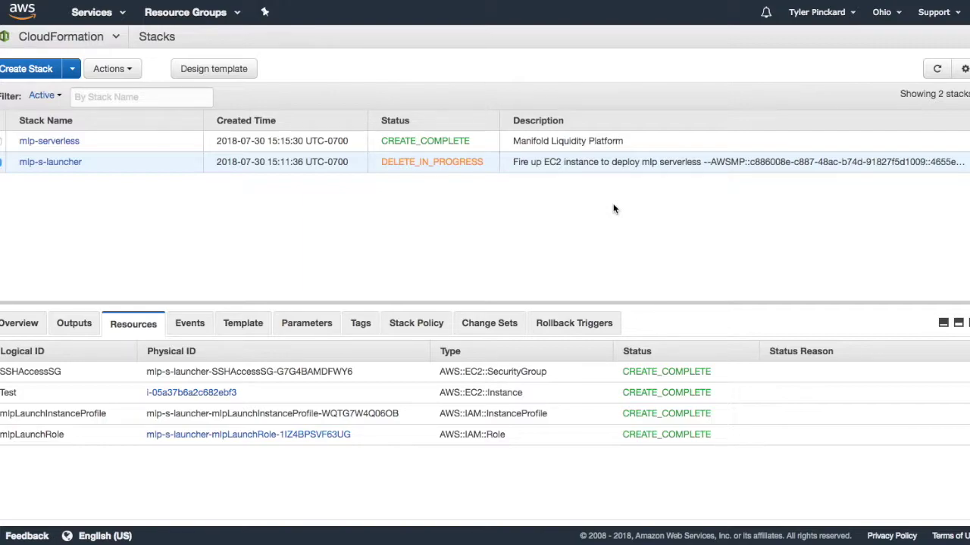
{"action": "left_click", "coordinate": [938, 69]}
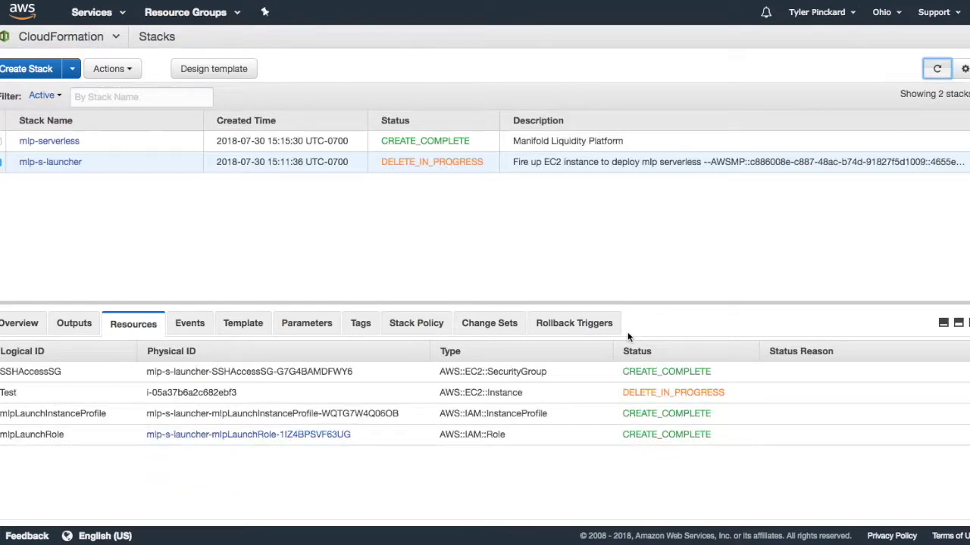